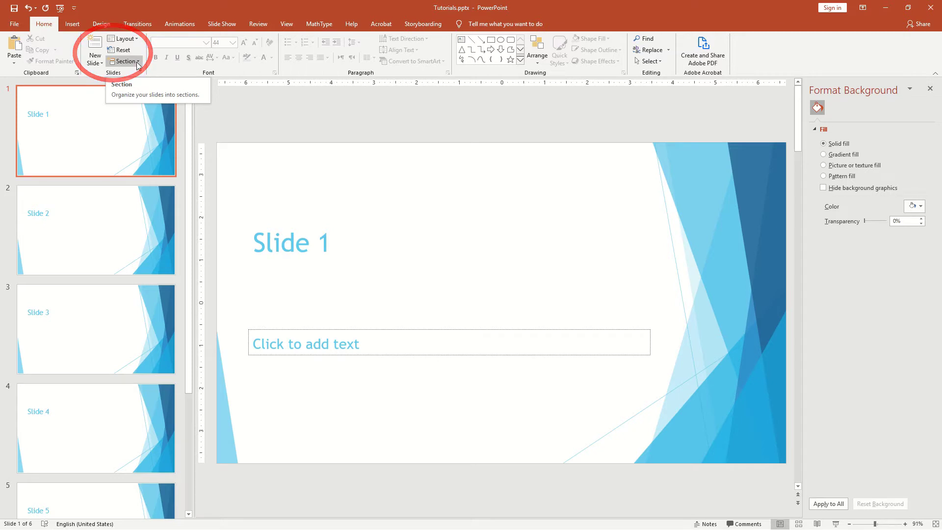
Step: Add a section named 'Section 1' before slide 1 so it holds all slides
left_click(59, 115)
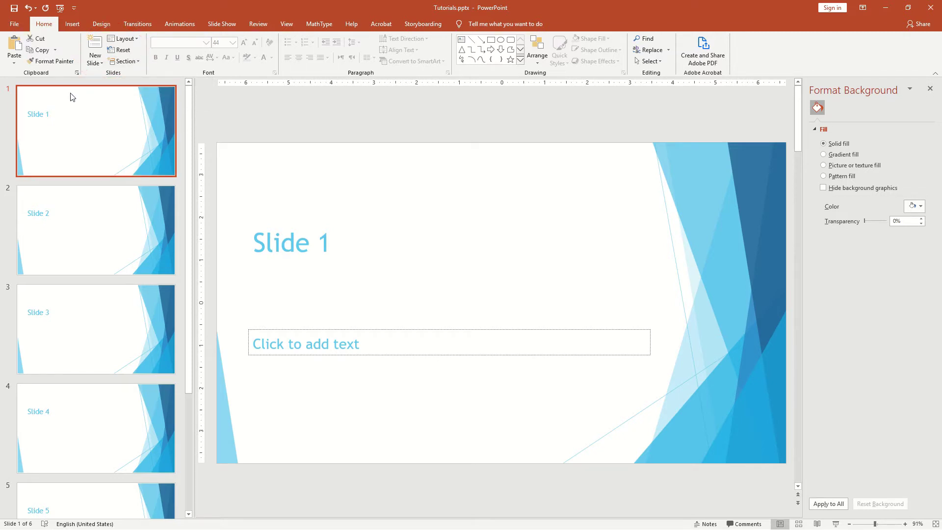
left_click(135, 61)
left_click(137, 74)
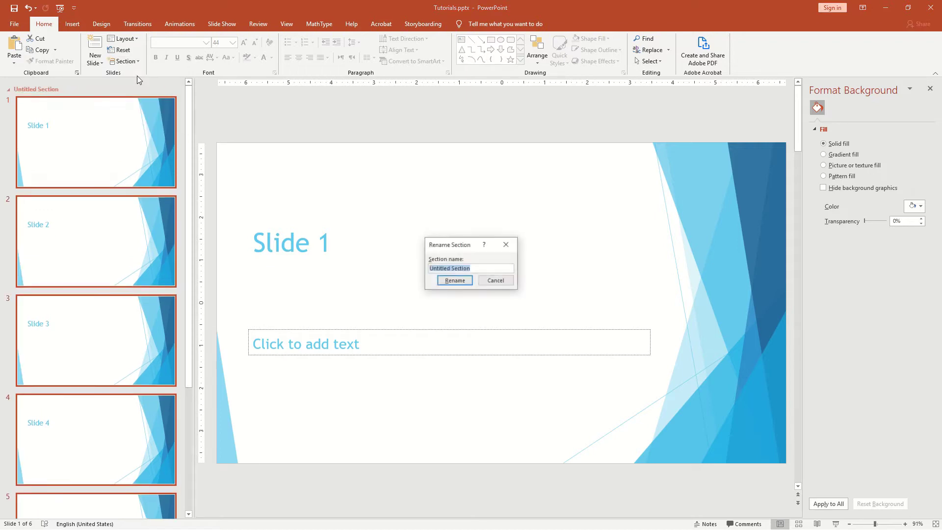
type("Section 1")
left_click(466, 279)
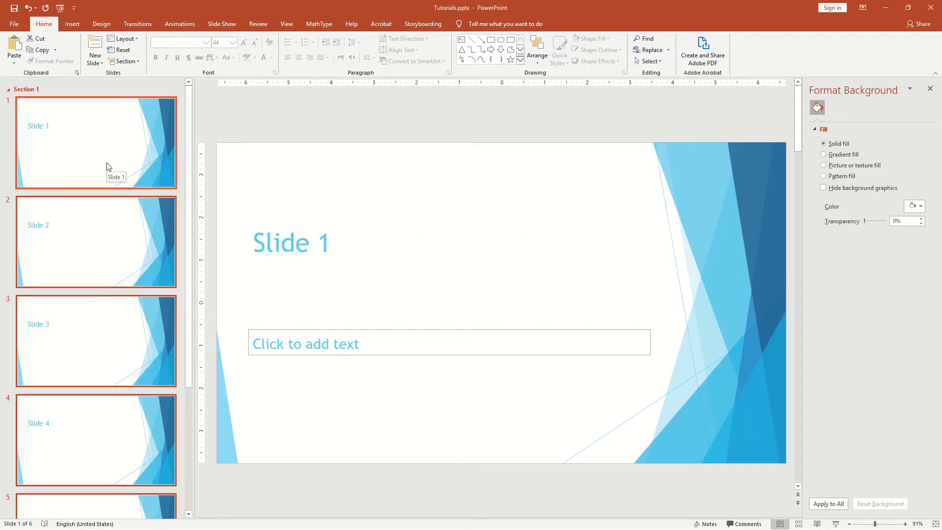
Step: Browse the slide thumbnails down to the last slide and back to slide 1
left_click(66, 142)
scroll(69, 204, "down", 2)
scroll(70, 204, "down", 1)
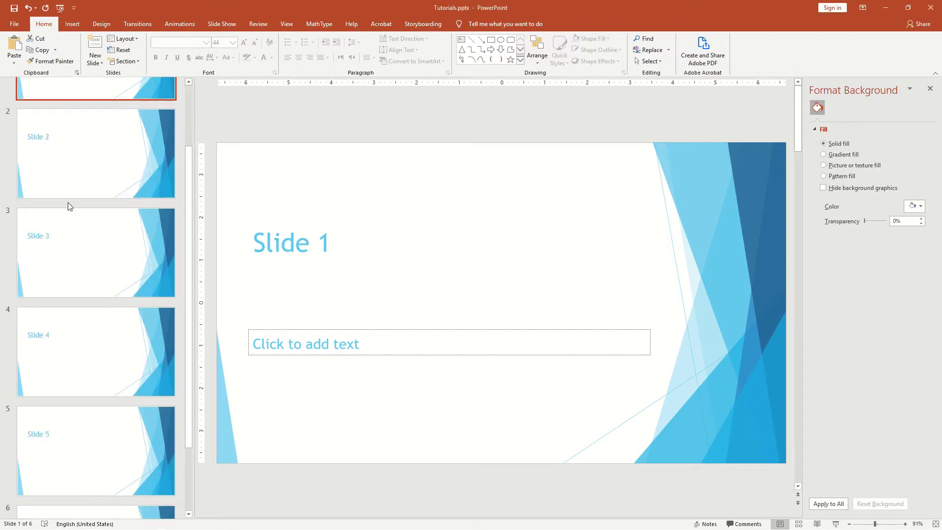
scroll(70, 204, "down", 2)
left_click(41, 456)
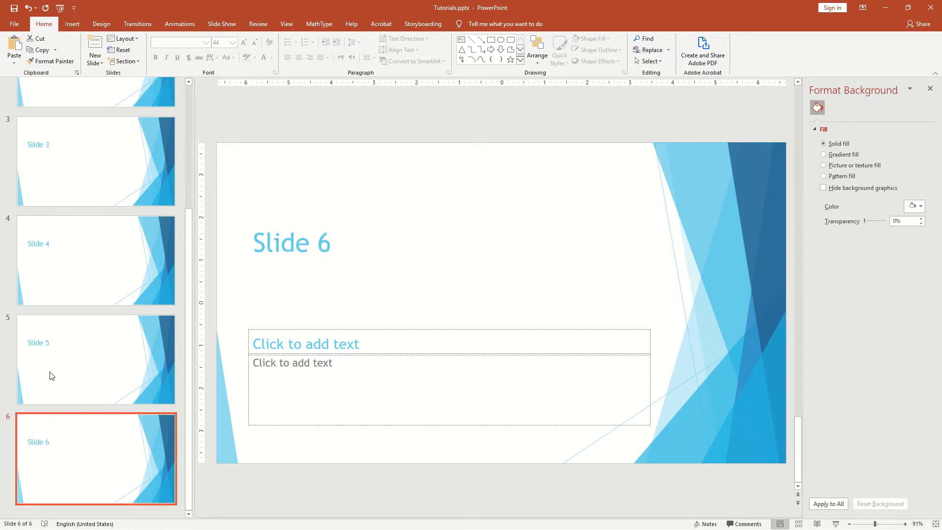
left_click(63, 267)
left_click(71, 181)
scroll(71, 179, "up", 5)
left_click(43, 175)
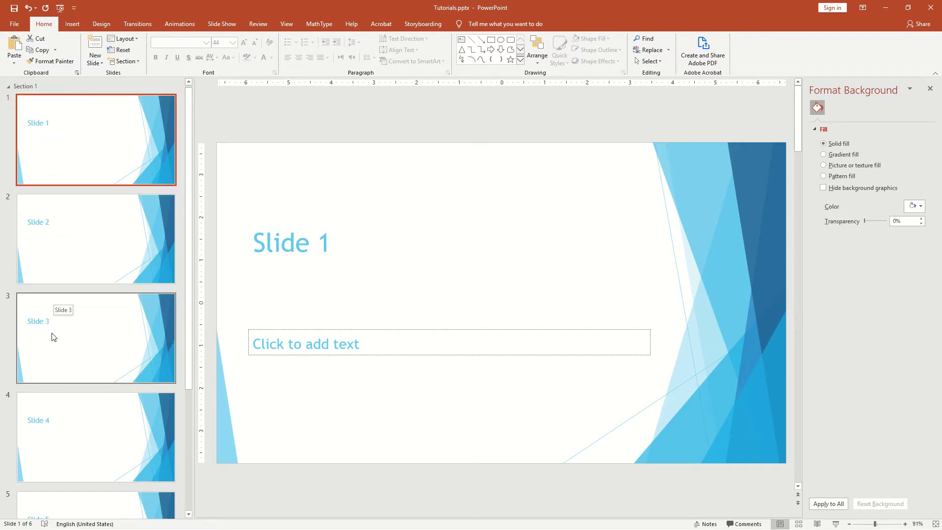
scroll(54, 336, "down", 2)
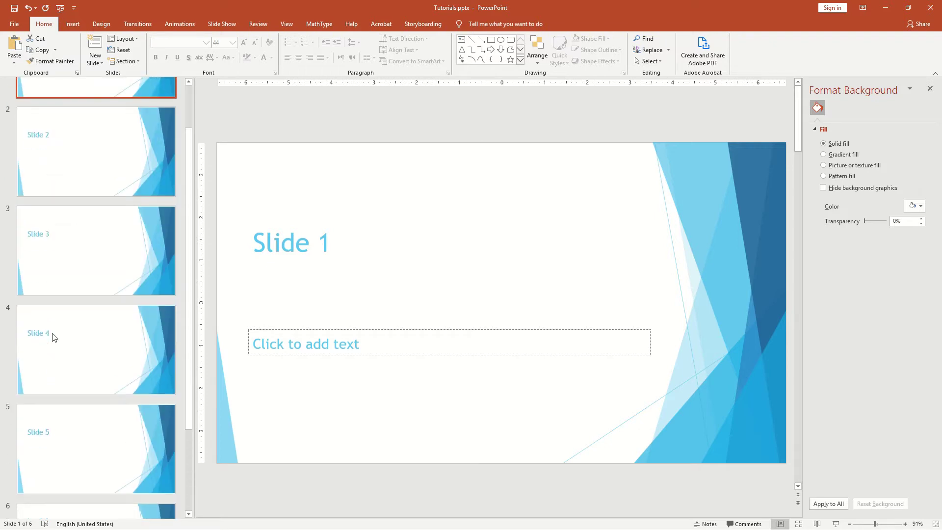
Step: Start a new section named 'Section 2' at slide 4
left_click(50, 344)
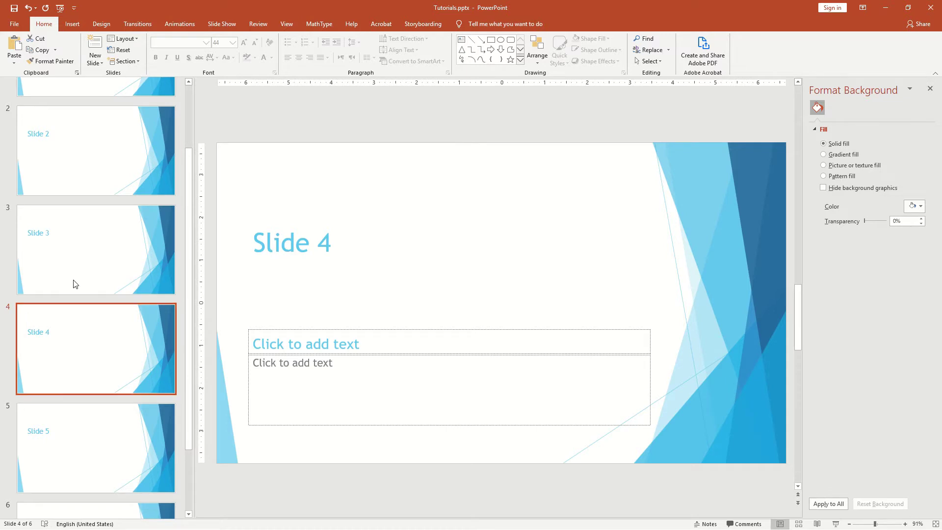
left_click(138, 62)
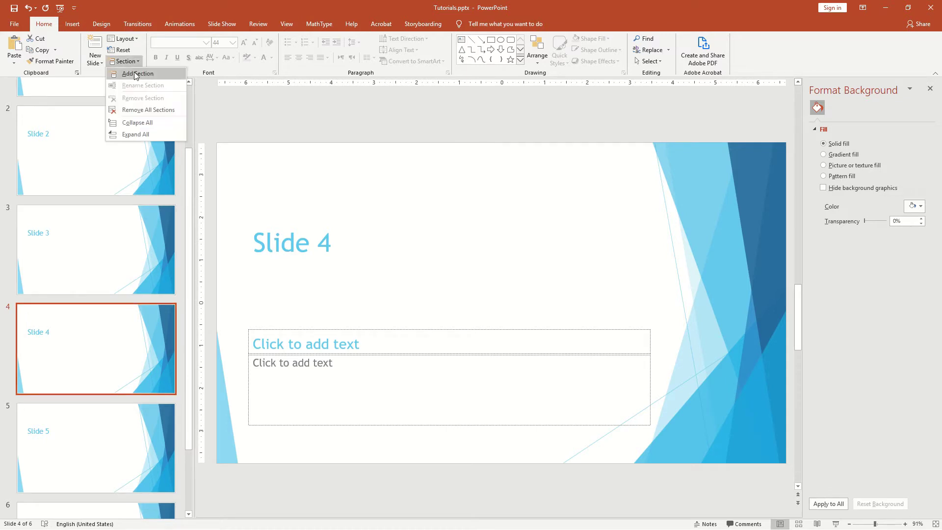
left_click(76, 347)
right_click(76, 347)
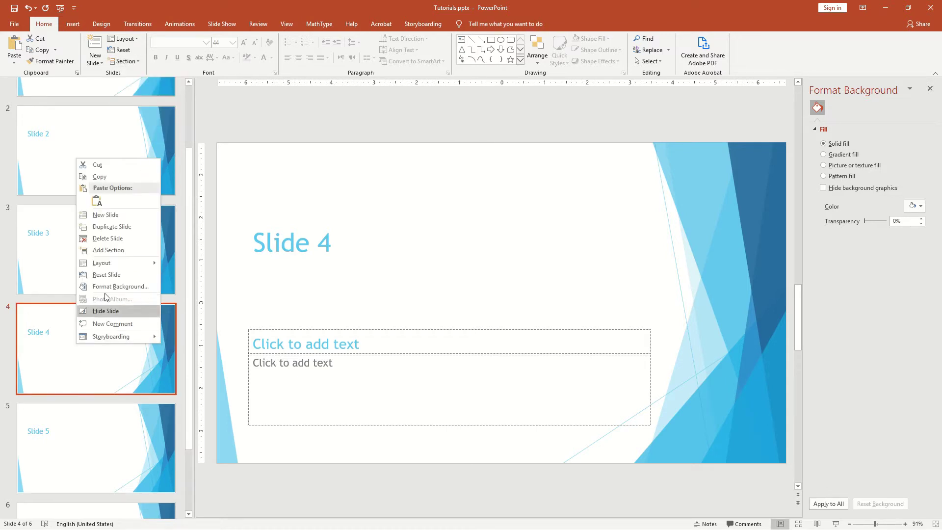
left_click(104, 250)
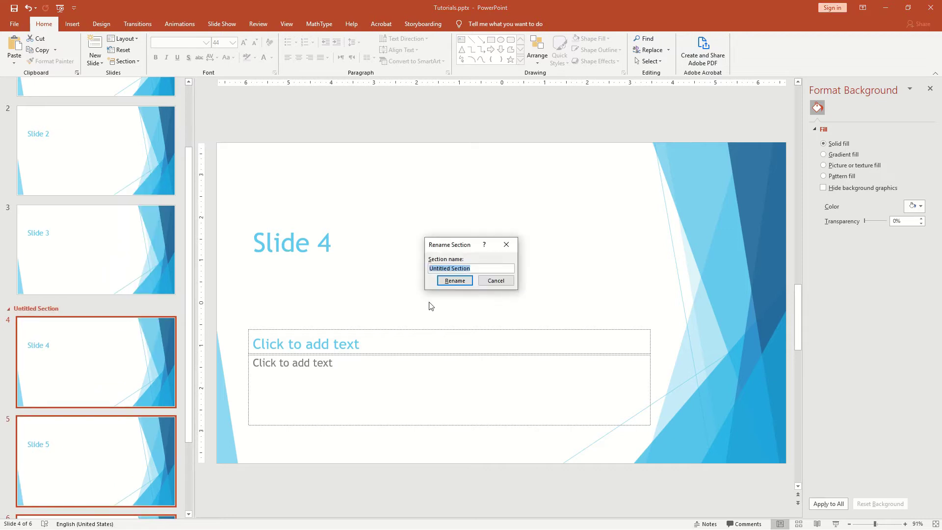
type("Section 2")
key("Return")
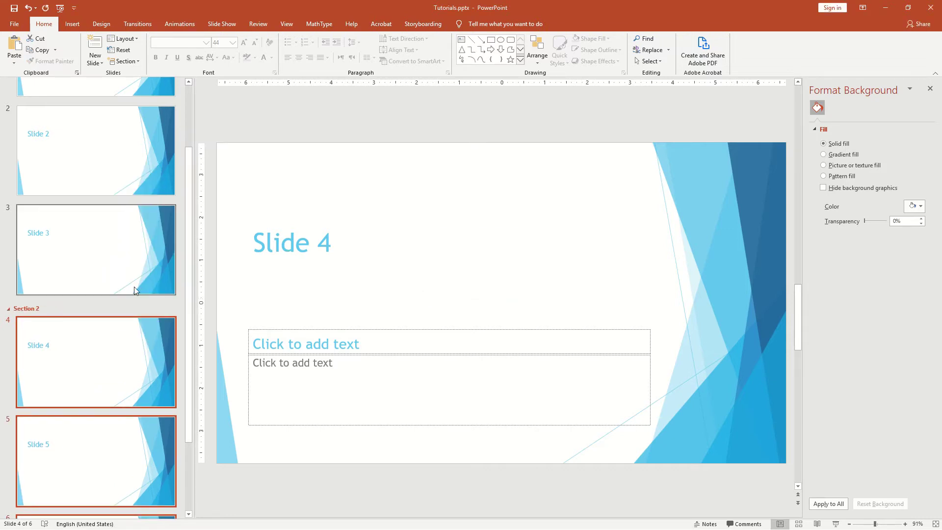
scroll(134, 287, "up", 2)
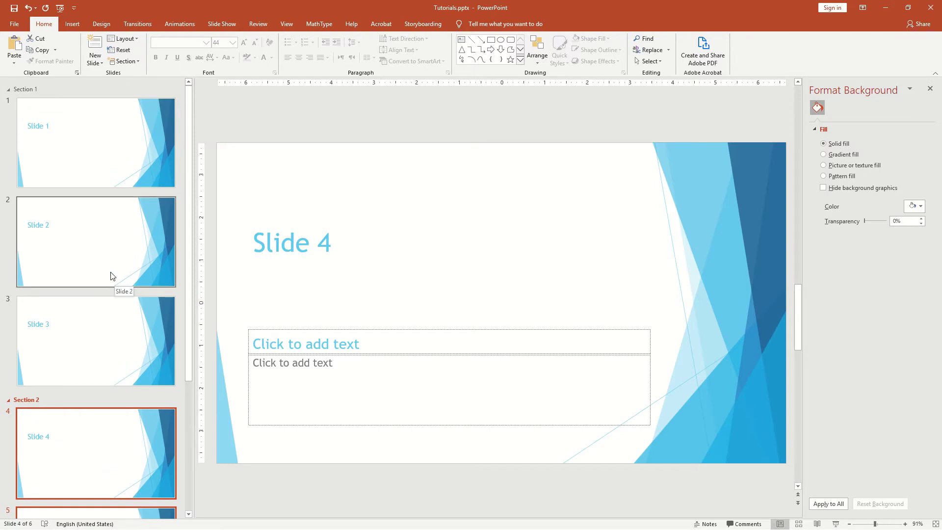
Step: Collapse all sections, expand them all again, then collapse all once more
right_click(26, 90)
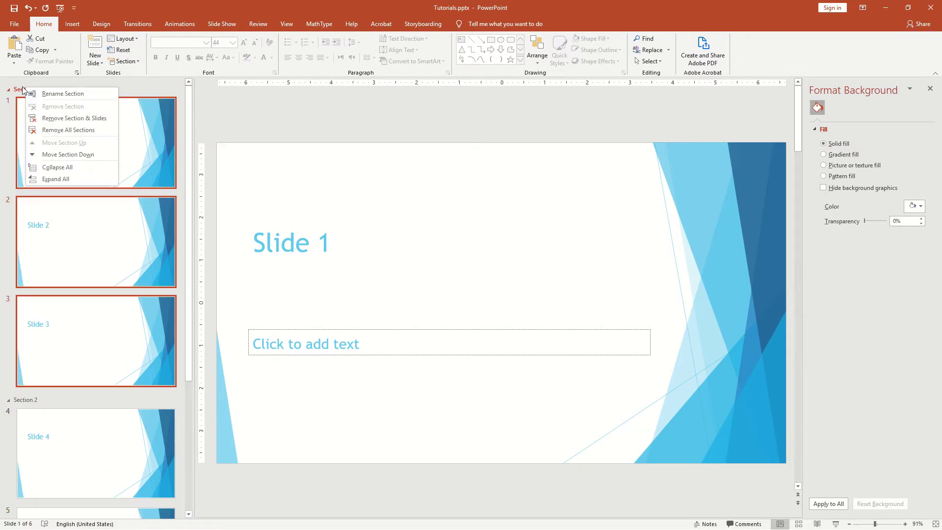
left_click(56, 167)
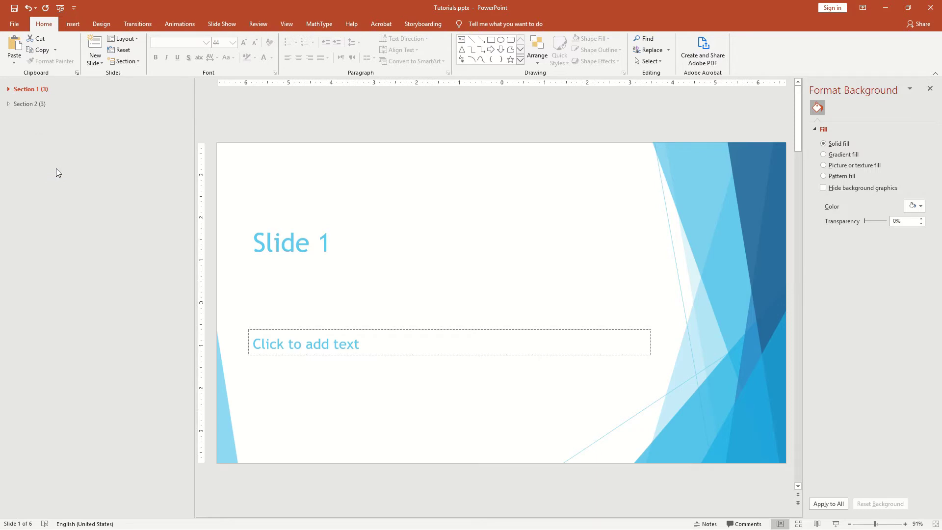
right_click(40, 91)
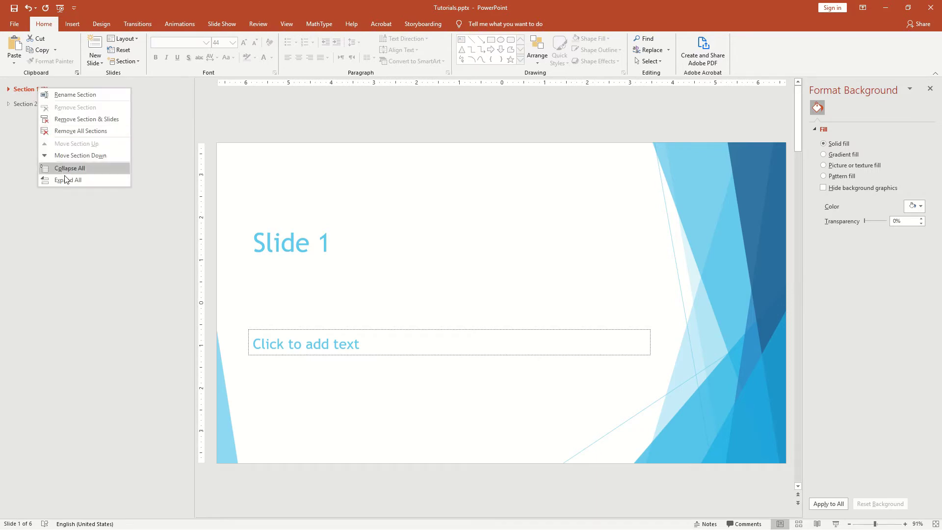
left_click(55, 175)
right_click(28, 90)
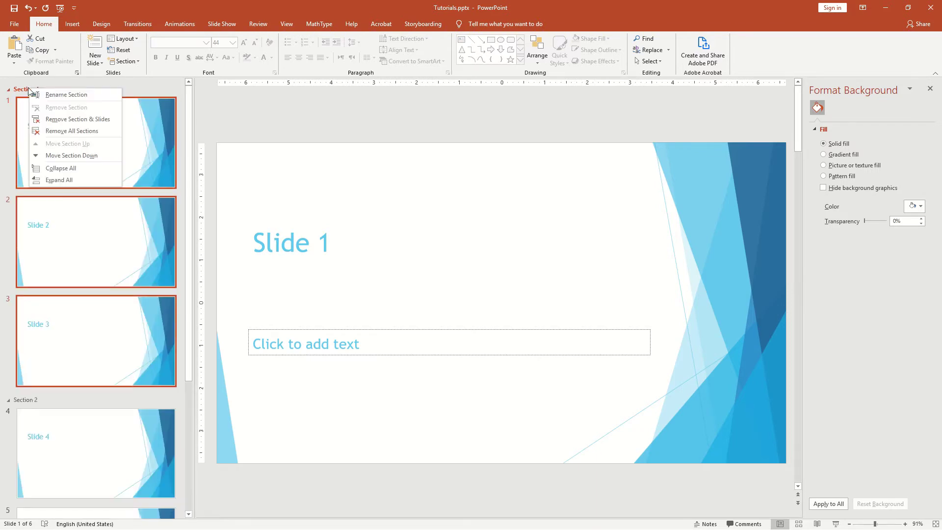
left_click(55, 168)
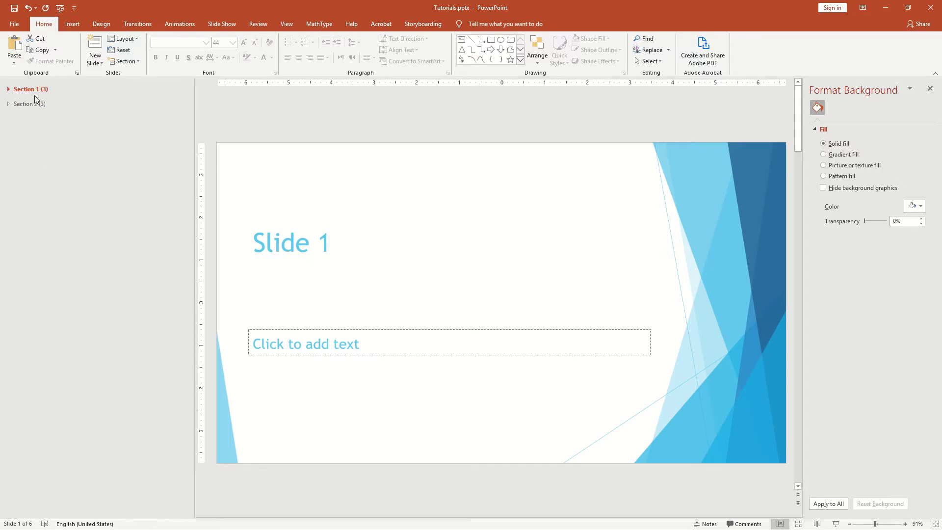
Step: Toggle Section 1 open and closed, leaving it collapsed, and expand Section 2 to show slides 4–6
left_click(8, 90)
left_click(8, 93)
double_click(24, 92)
double_click(24, 90)
double_click(22, 105)
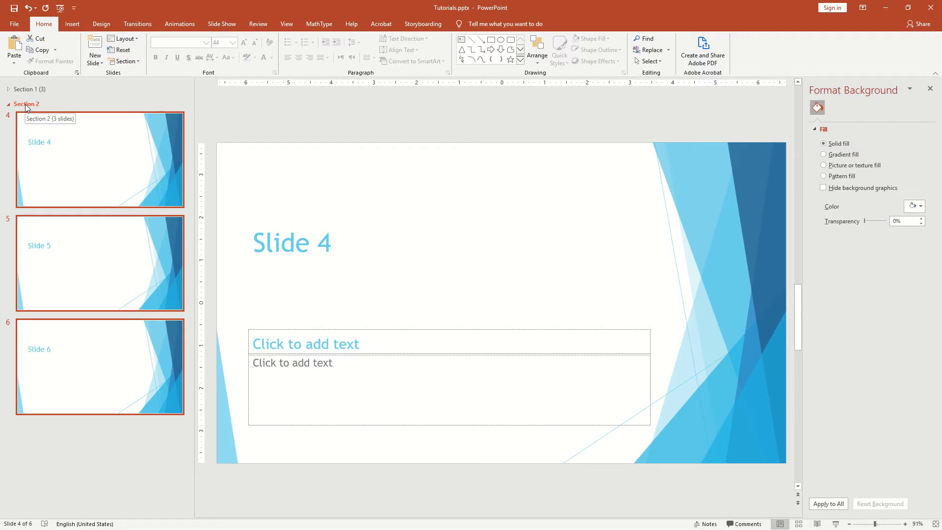
Step: Remove Section 2 together with its slides, then undo the removal
right_click(26, 107)
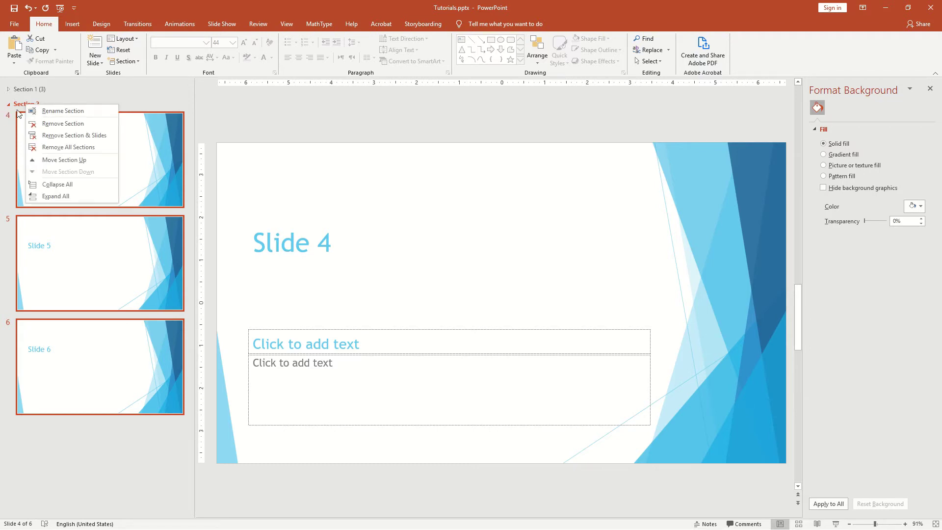
left_click(45, 124)
left_click(28, 8)
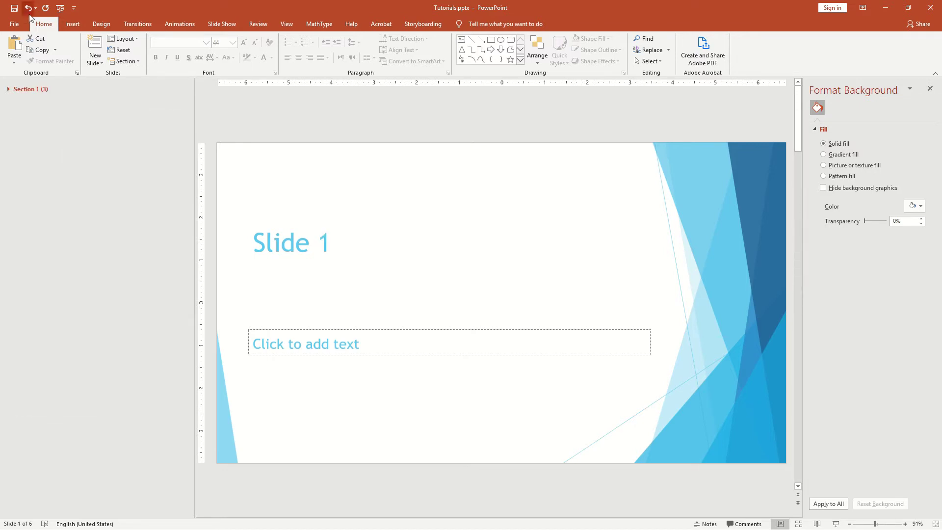
Step: Remove Section 2 and slides 4–6, then undo to restore them
right_click(29, 104)
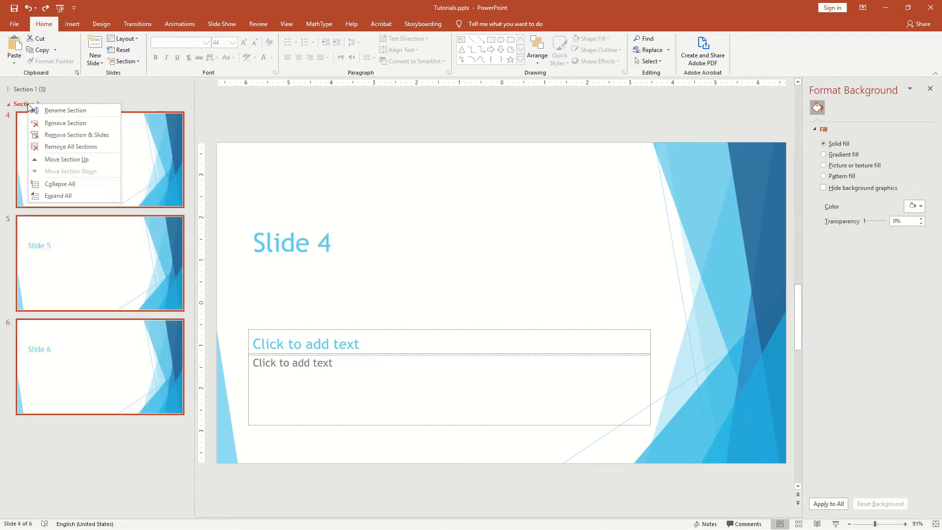
left_click(63, 135)
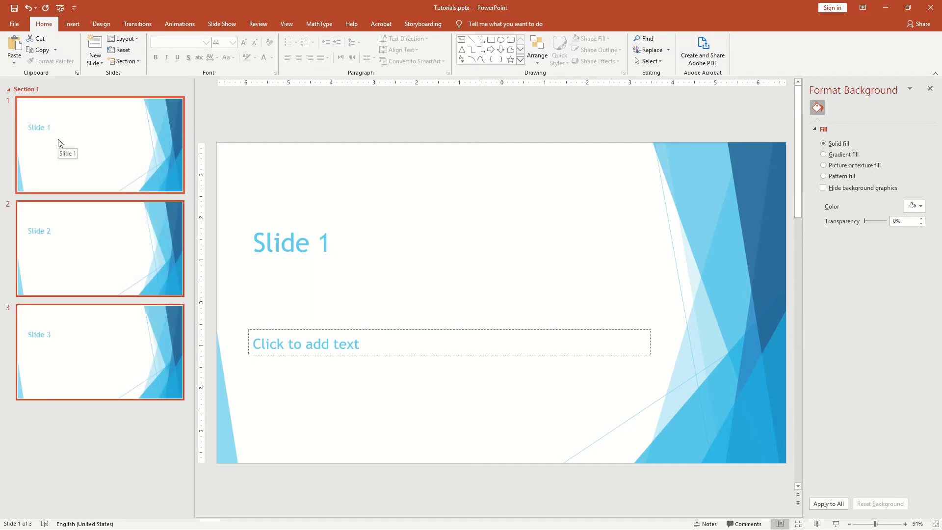
left_click(28, 8)
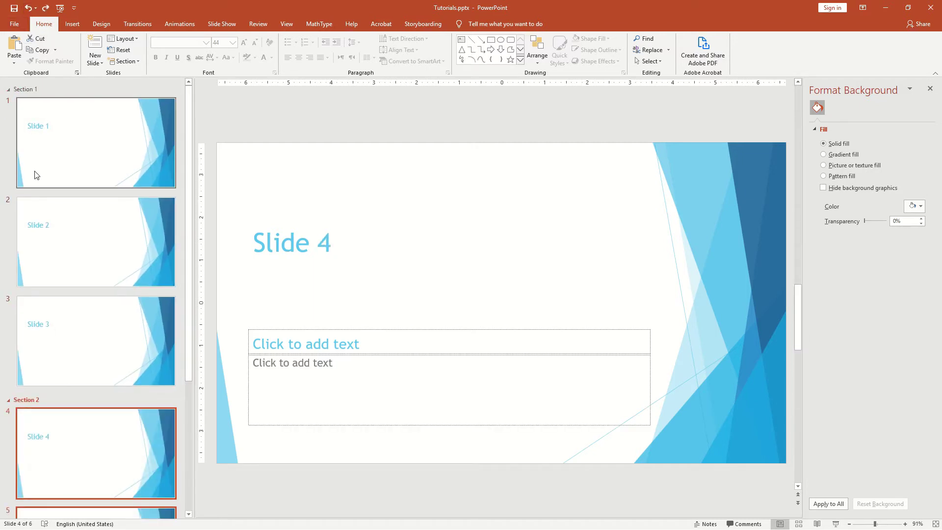
Step: Remove all sections from the presentation, then undo to restore Section 1 and Section 2
right_click(31, 402)
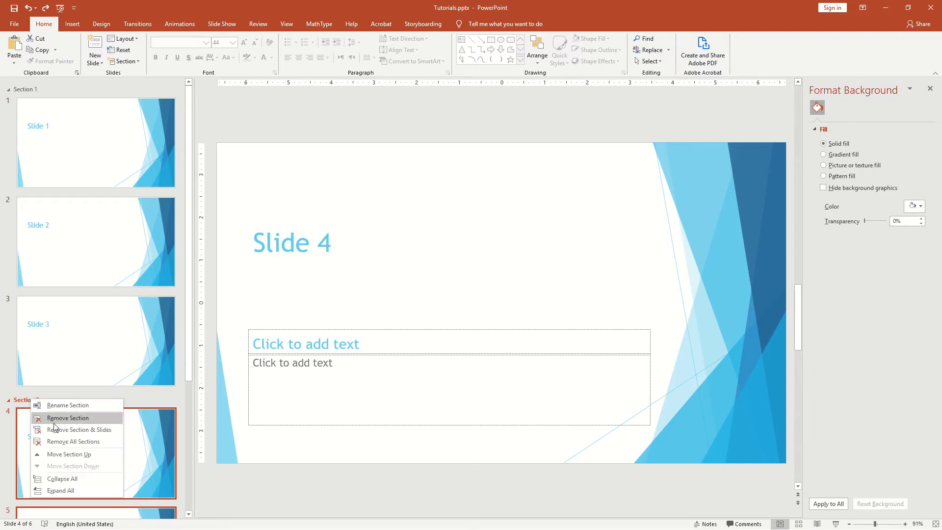
left_click(73, 443)
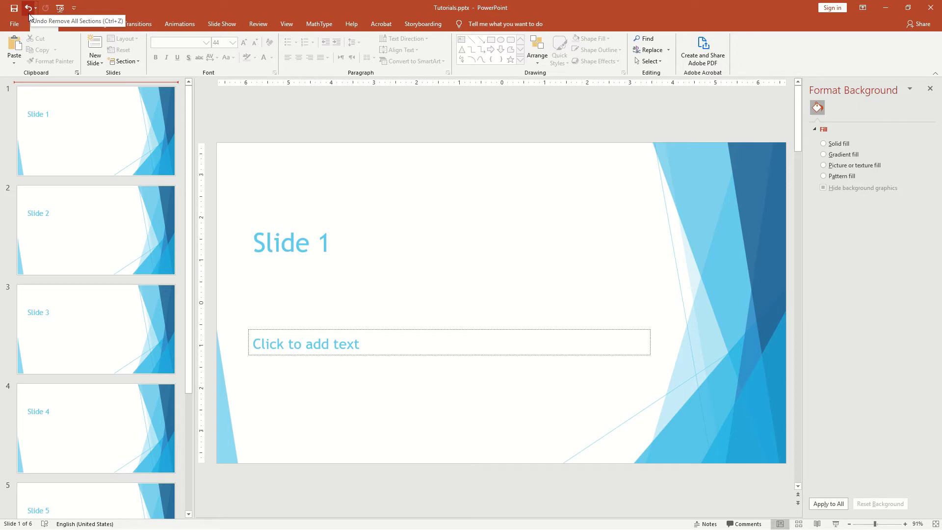
left_click(28, 7)
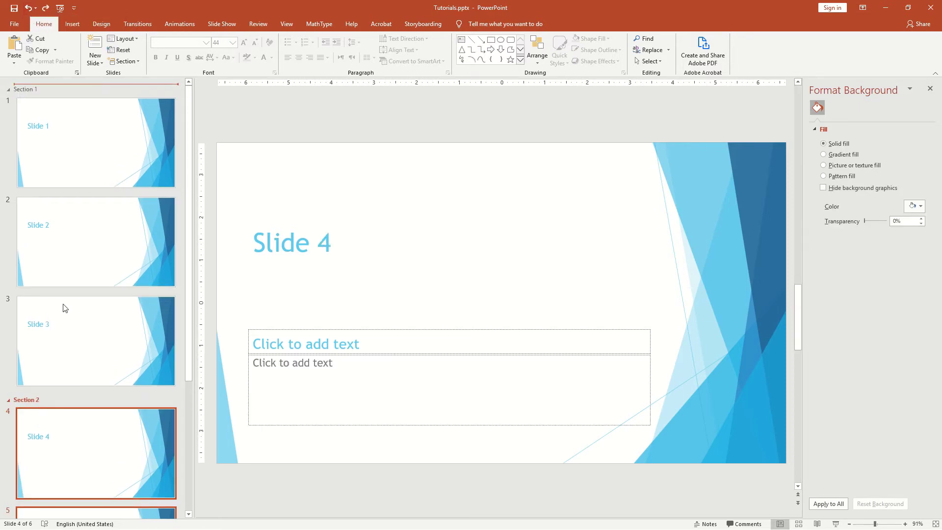
Step: Drag Section 2 onto slide 1 as a zoom, then reposition, resize and tilt it counter-clockwise
left_click(76, 138)
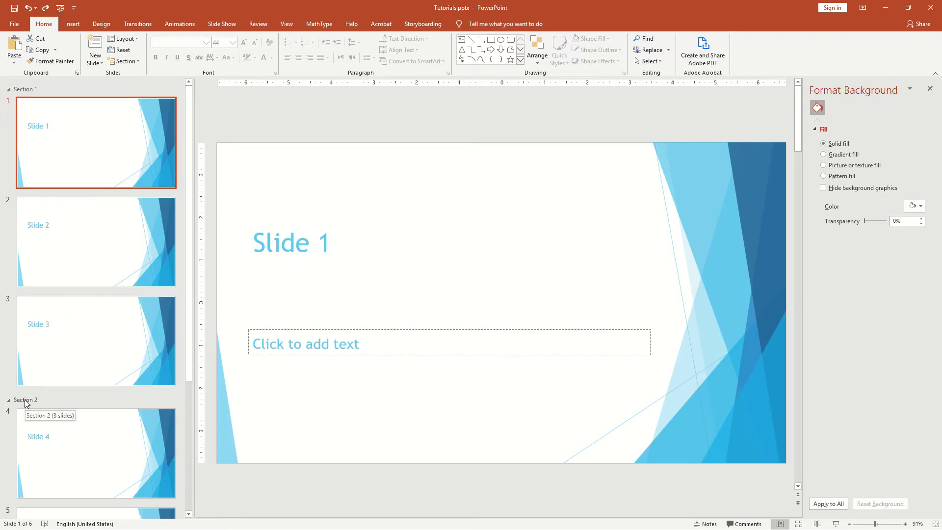
mouse_move(25, 400)
left_mouse_down()
mouse_move(470, 217)
mouse_move(462, 209)
left_mouse_up()
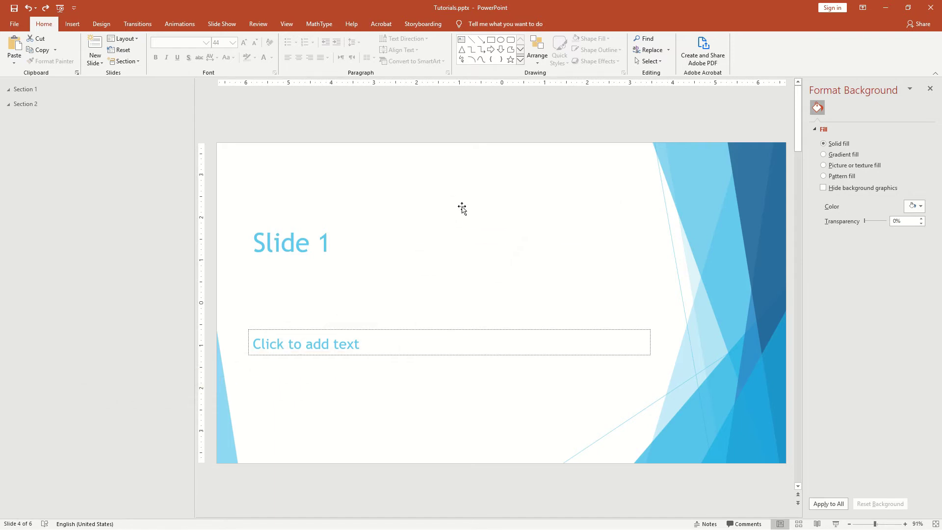
left_click_drag(523, 201, 507, 235)
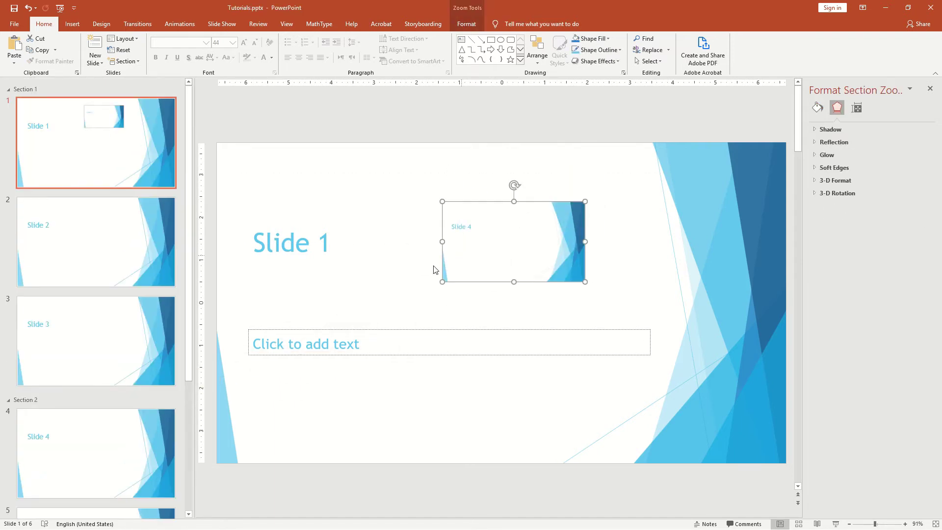
left_click_drag(442, 201, 468, 216)
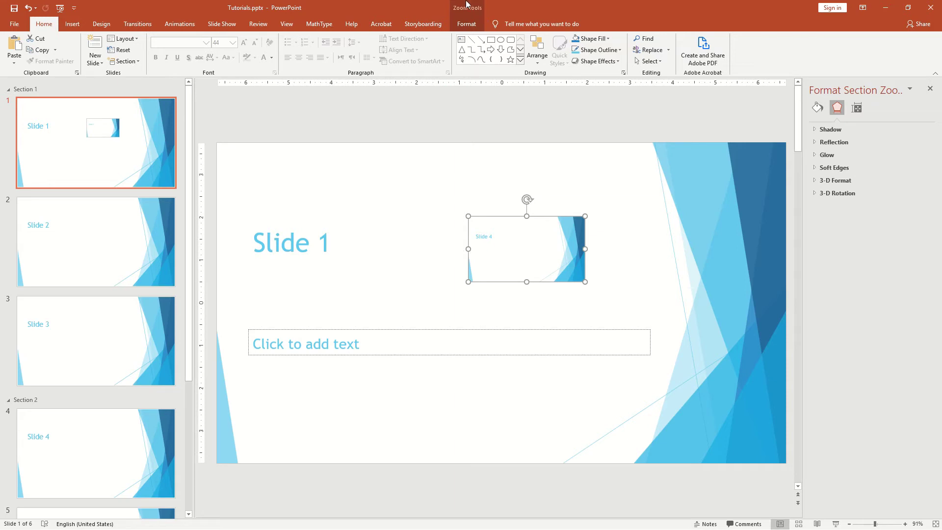
left_click_drag(526, 198, 460, 167)
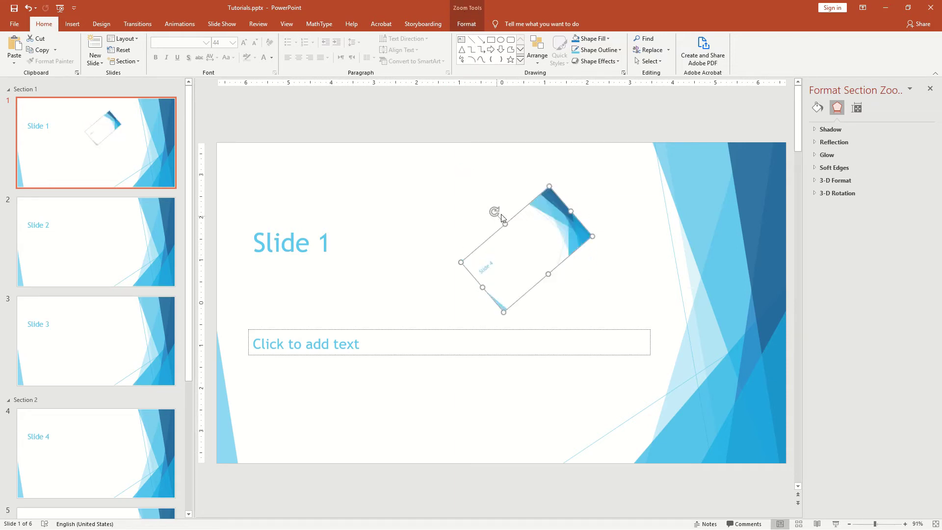
left_click_drag(553, 171, 560, 156)
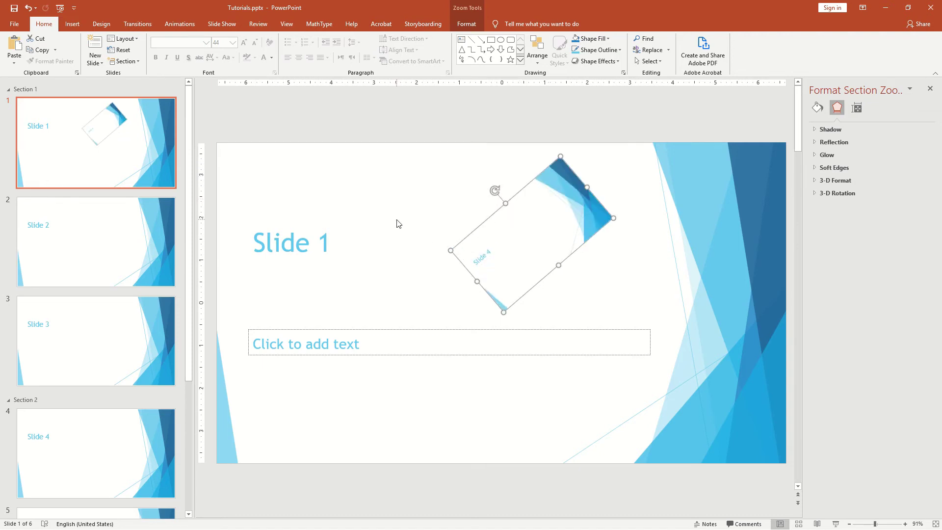
left_click(372, 257)
Step: Run the slide show from the beginning and advance past the last slide
key("F5")
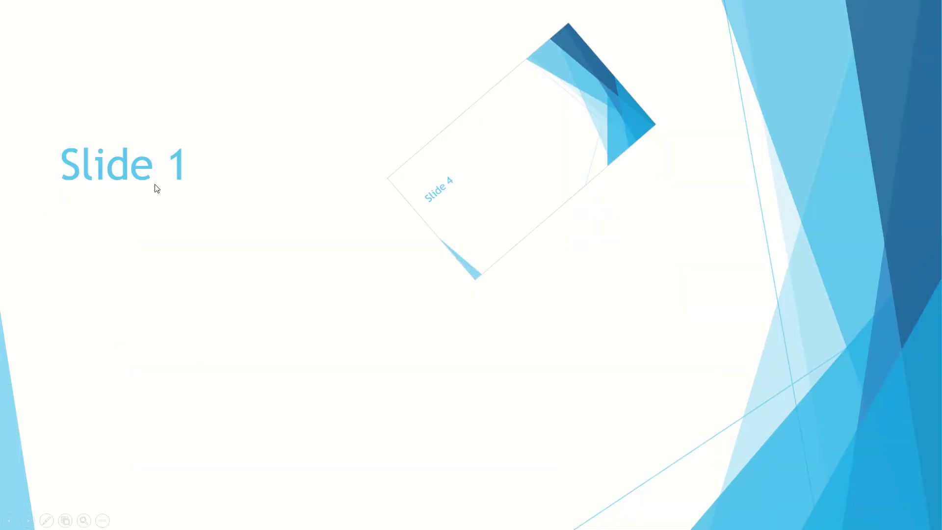
key("Right")
key("Right")
key("Right")
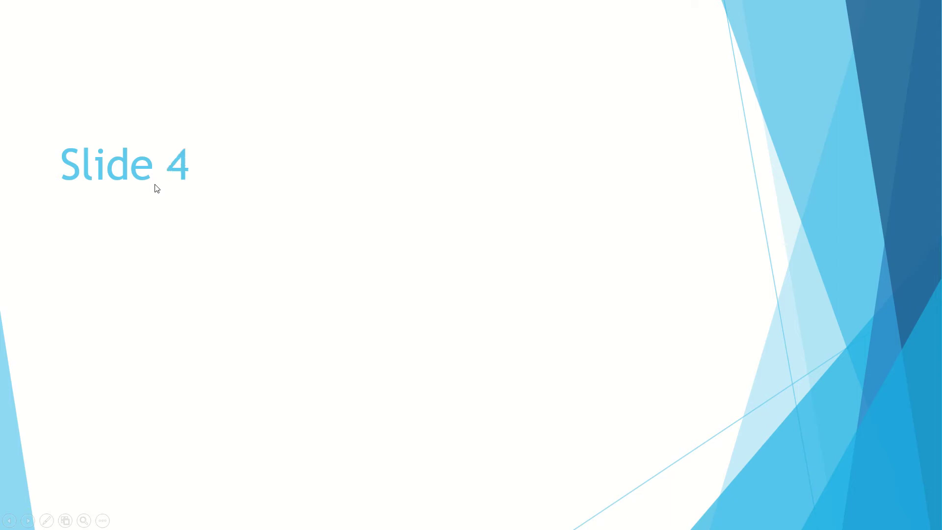
key("Right")
key("Right")
key("Right")
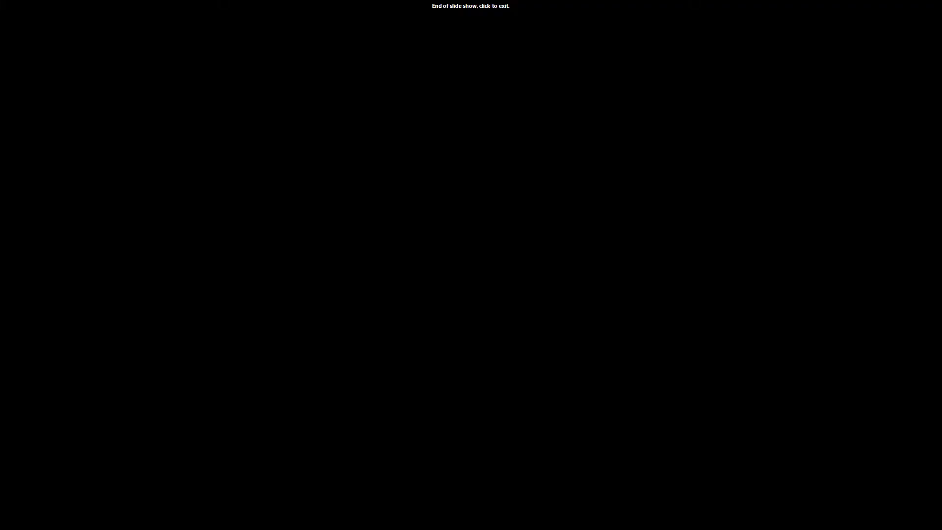
key("Right")
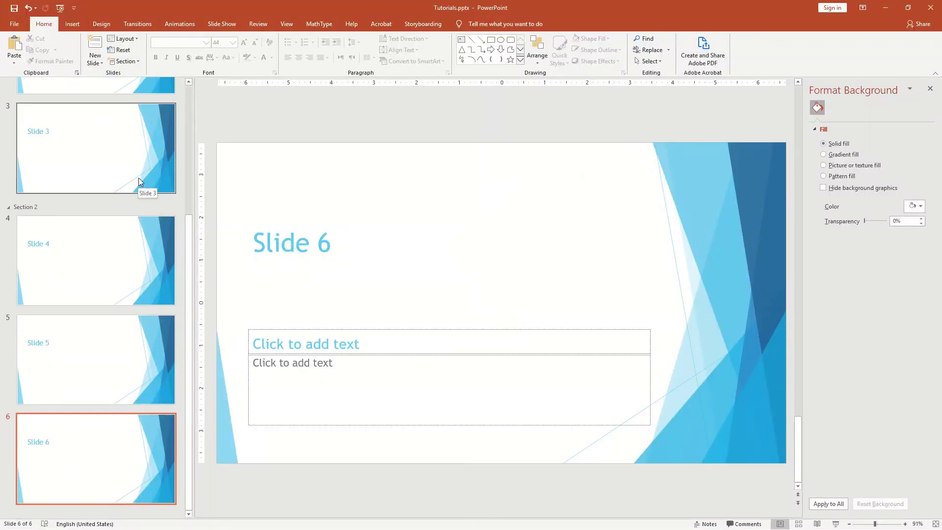
Step: Restart the show and use the zoom to jump into Section 2, through slide 5, and back to slide 1
key("F5")
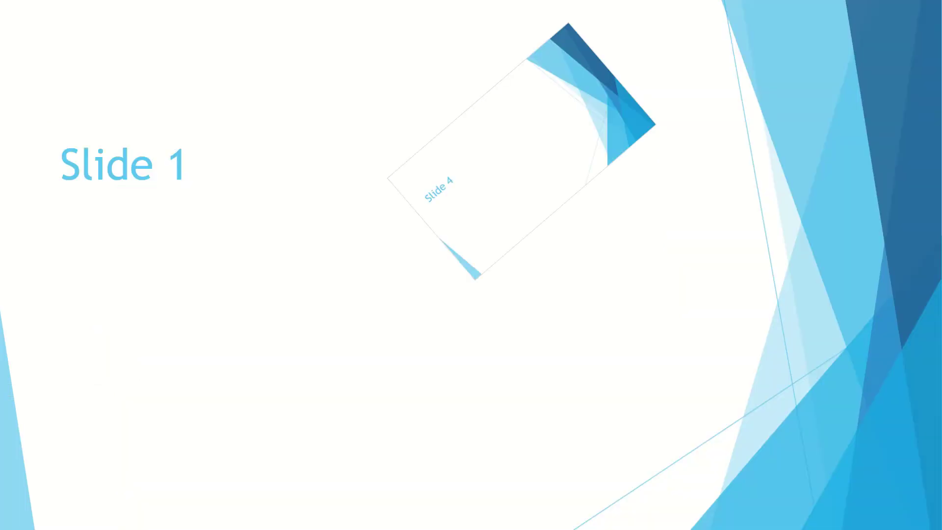
mouse_move(521, 151)
left_click(467, 197)
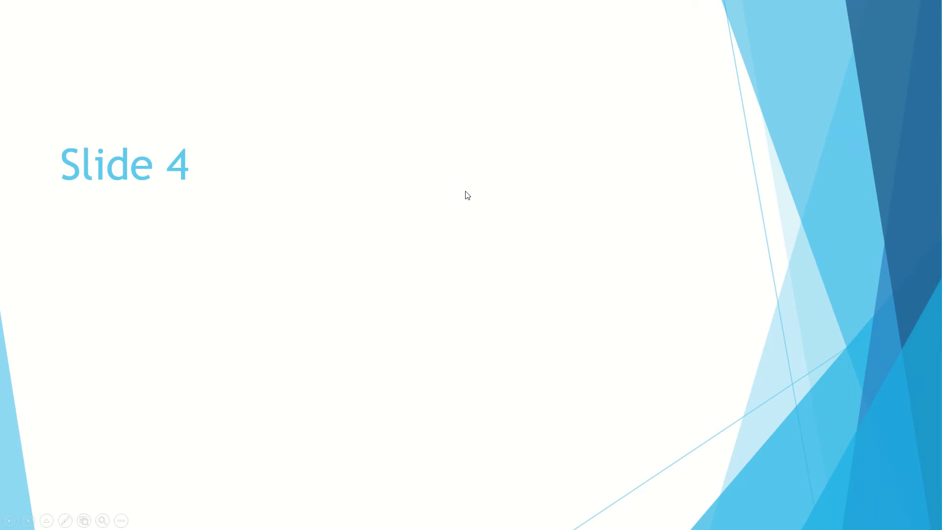
left_click(466, 196)
left_click(466, 196)
left_click(465, 194)
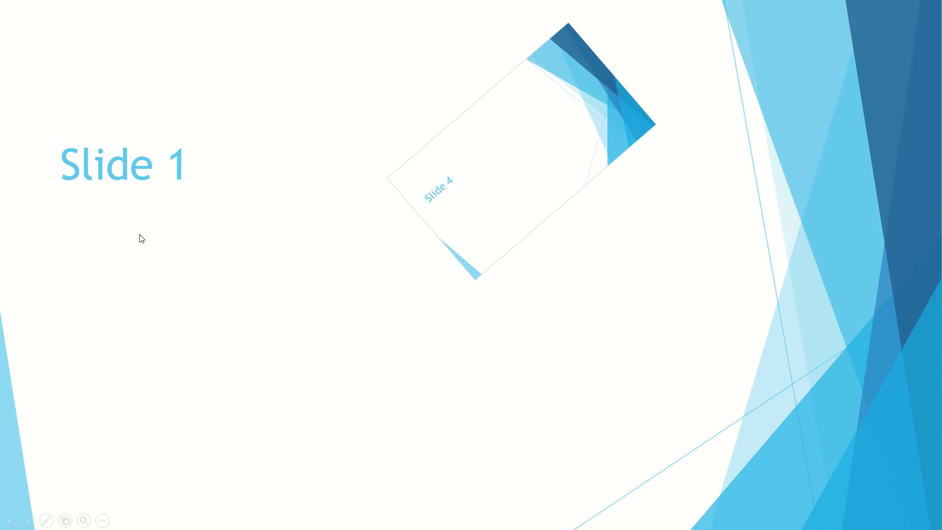
Step: Advance through the remaining slides to the end and exit to normal editing view
left_click(141, 238)
left_click(141, 238)
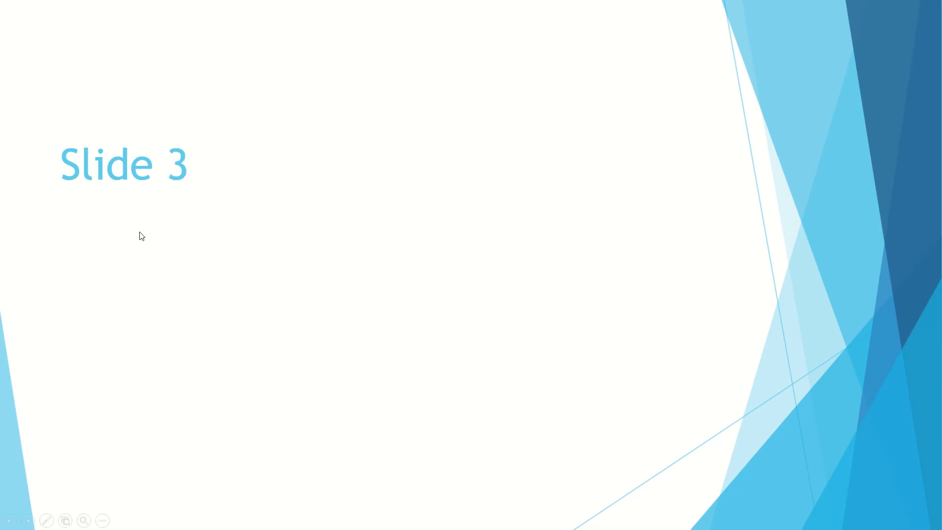
left_click(141, 236)
left_click(142, 236)
left_click(142, 236)
left_click(139, 234)
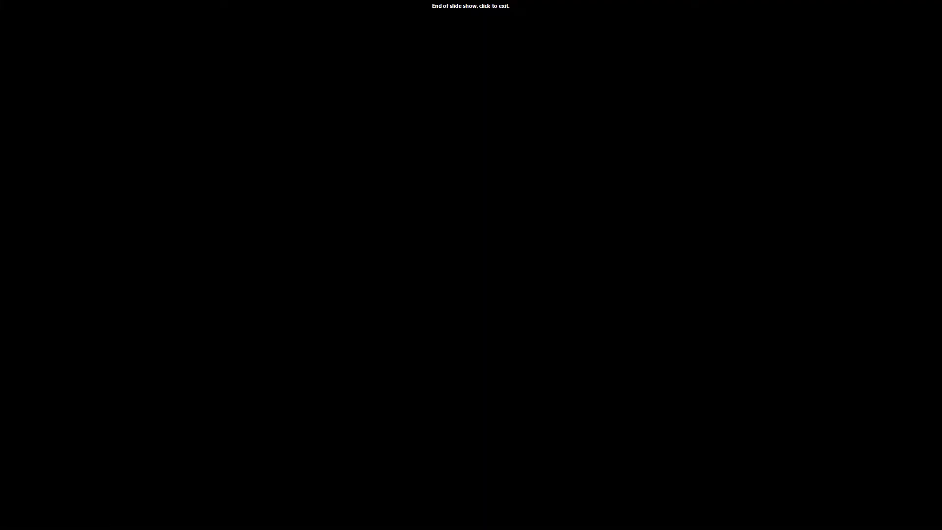
left_click(141, 232)
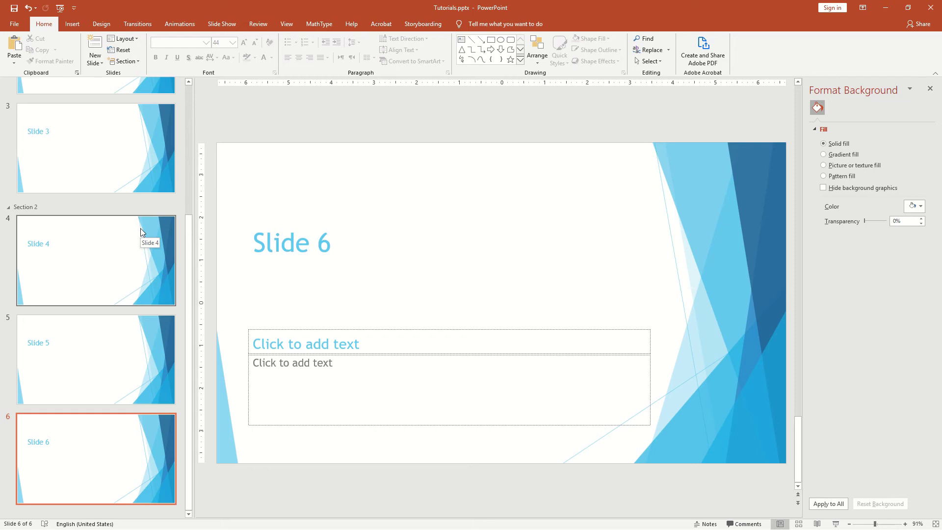
scroll(142, 221, "up", 4)
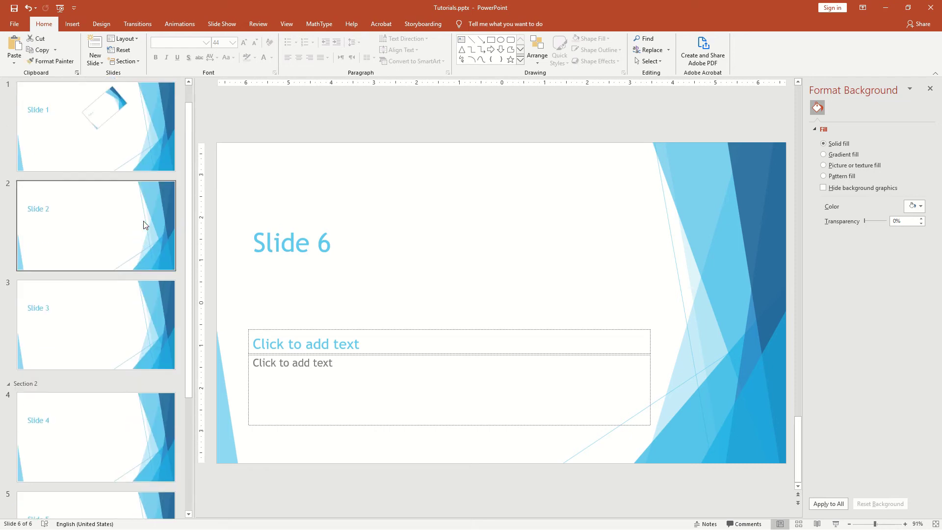
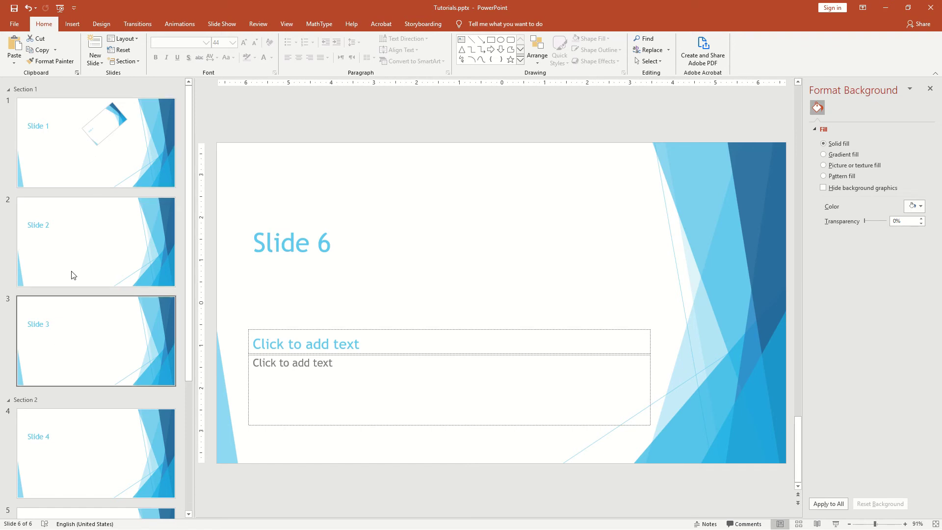
Step: Select Section 2's slides 4–6 and hide them from the slide show
scroll(73, 260, "down", 2)
scroll(72, 259, "down", 2)
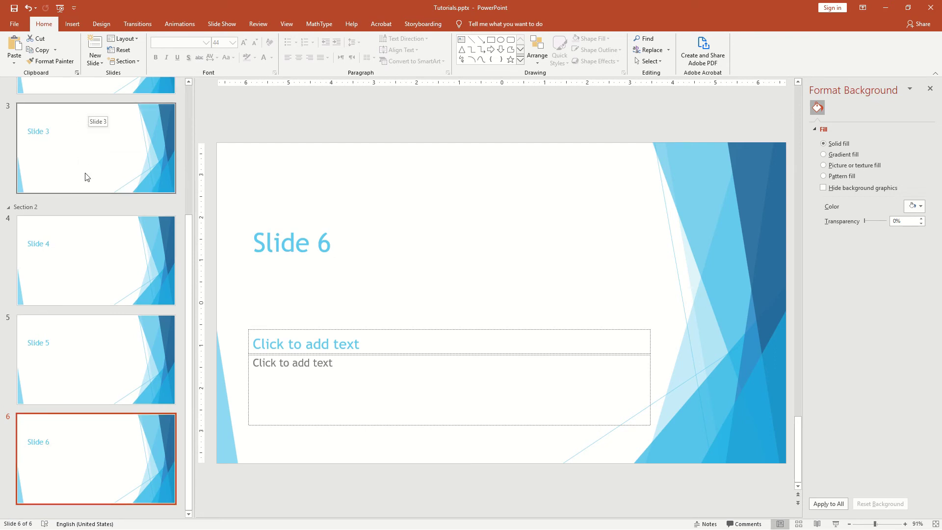
left_click(28, 207)
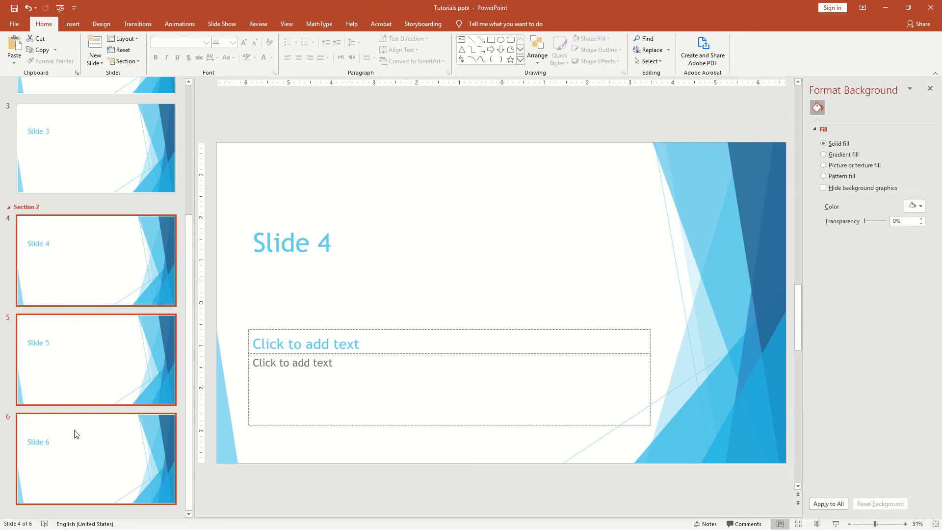
right_click(71, 274)
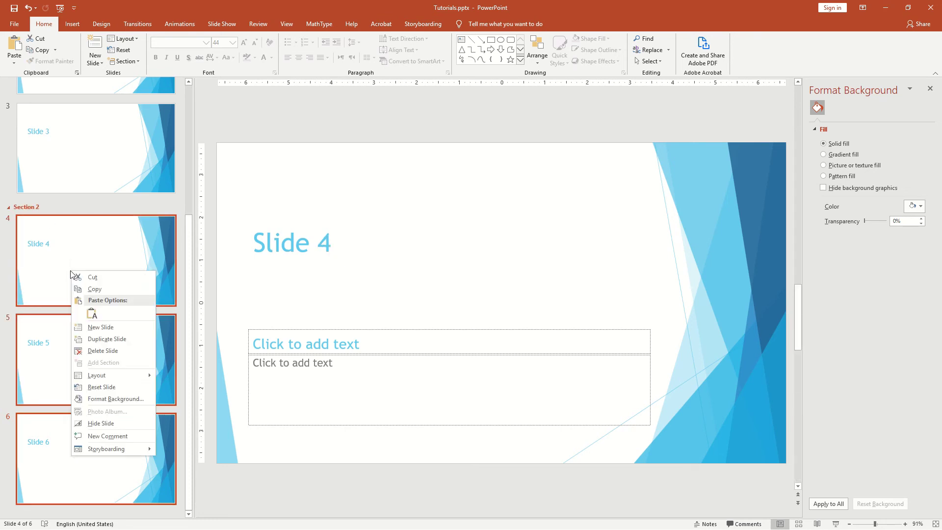
left_click(102, 424)
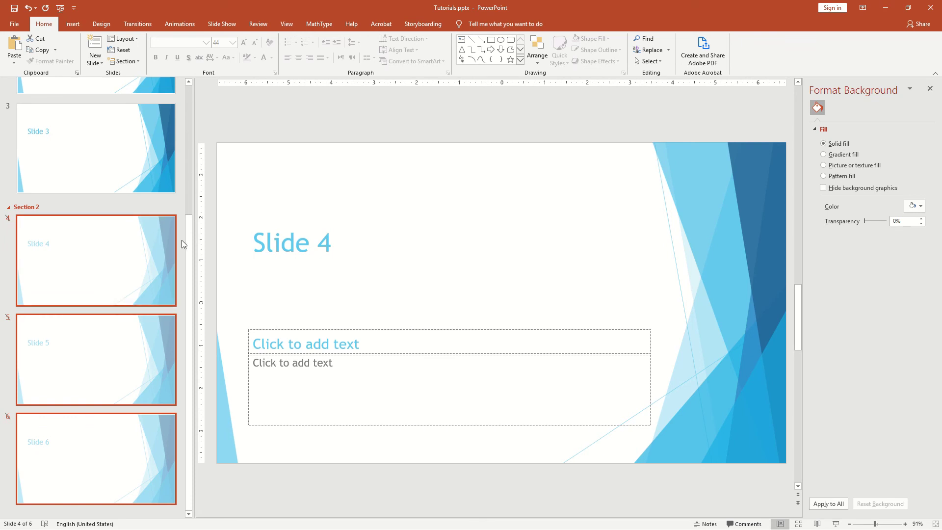
key("F5")
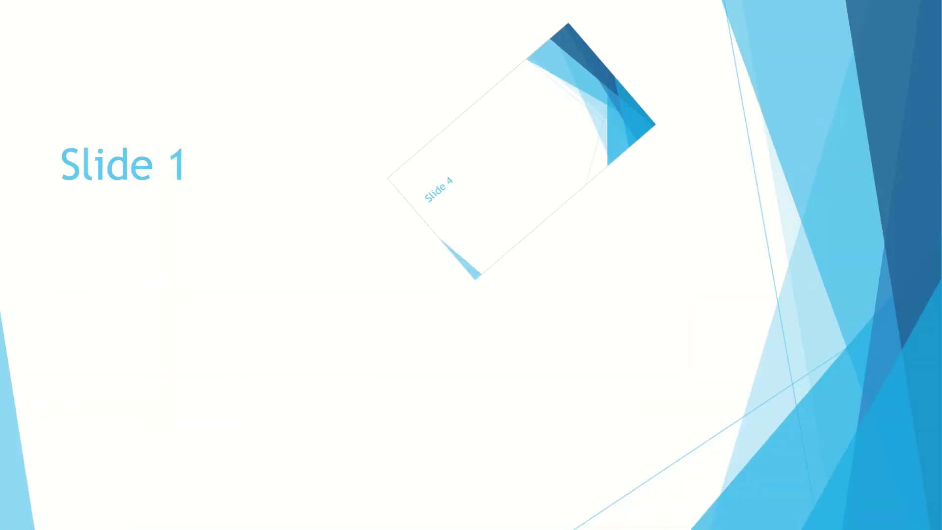
key("Right")
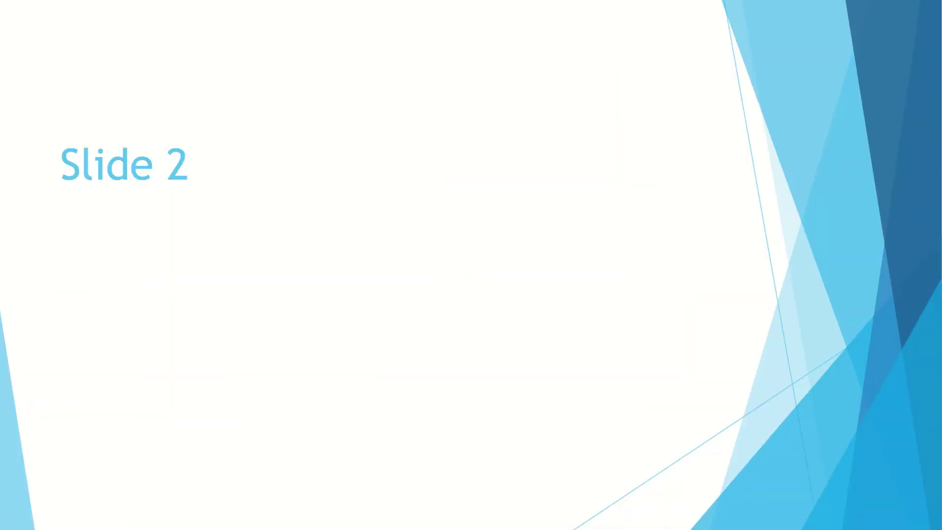
key("Right")
key("Right")
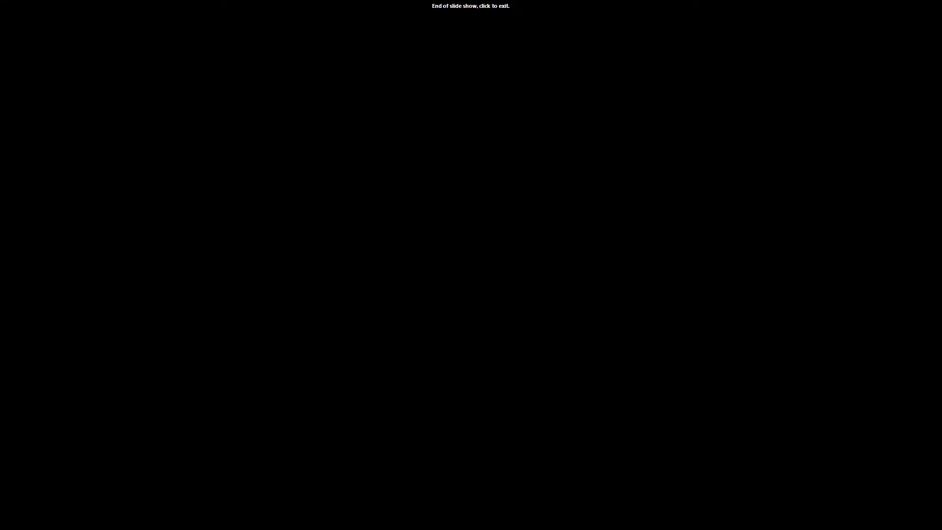
key("Right")
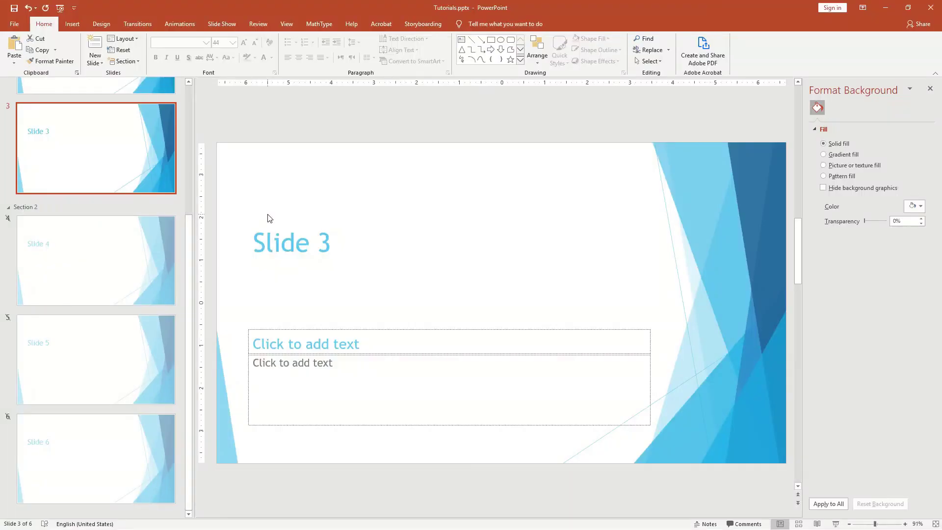
key("F5")
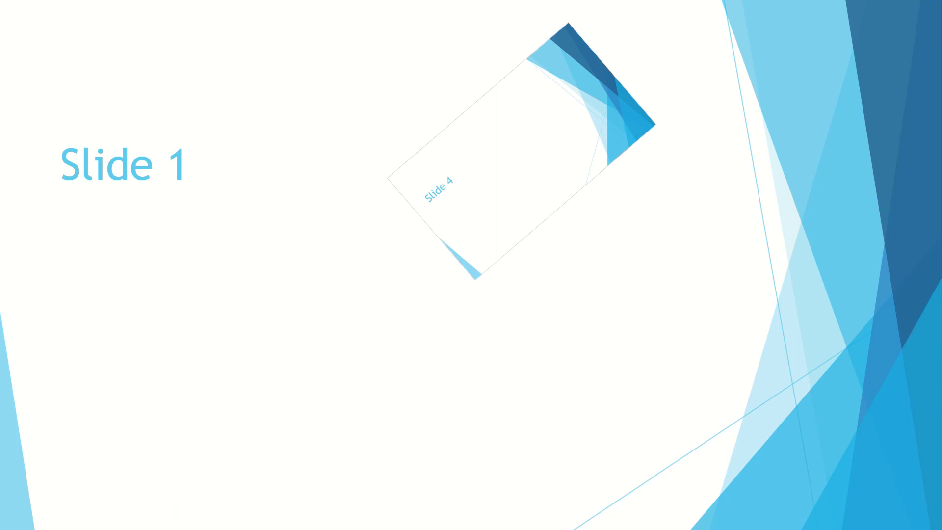
left_click(500, 173)
left_click(501, 172)
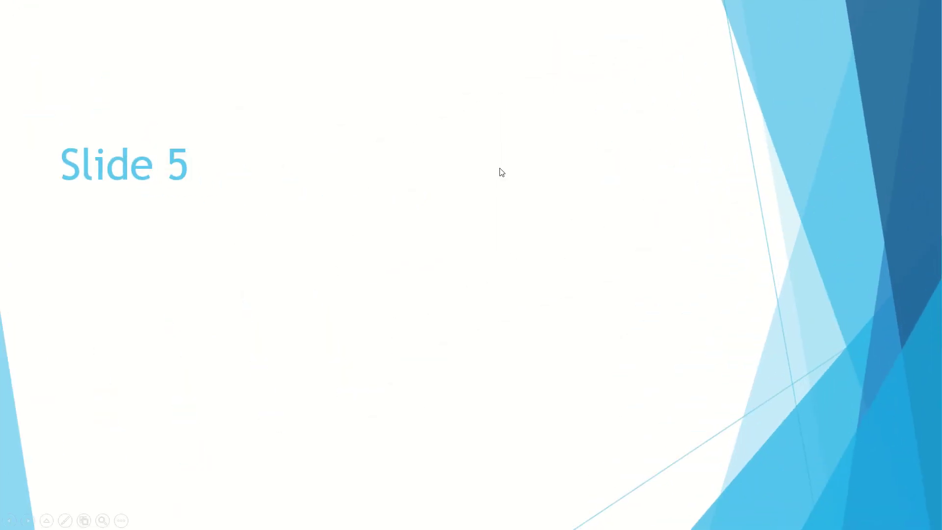
left_click(501, 172)
left_click(501, 172)
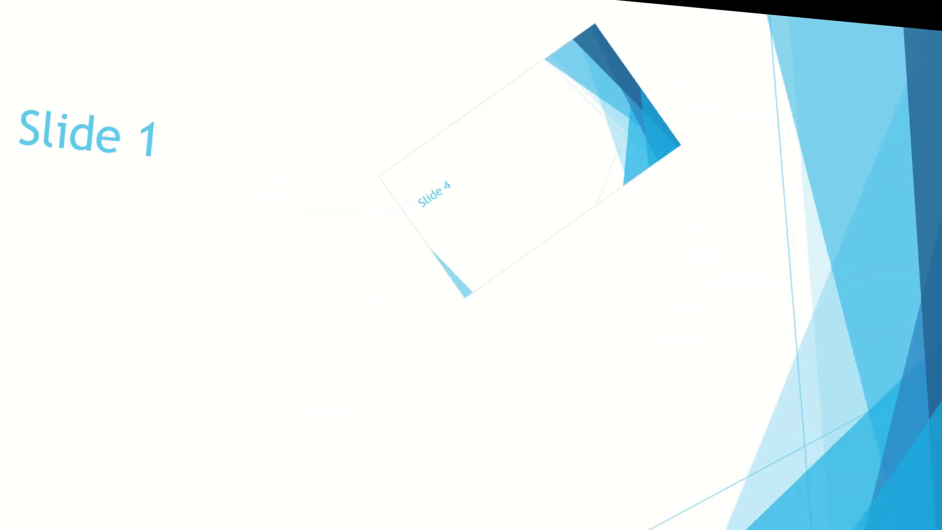
key("space")
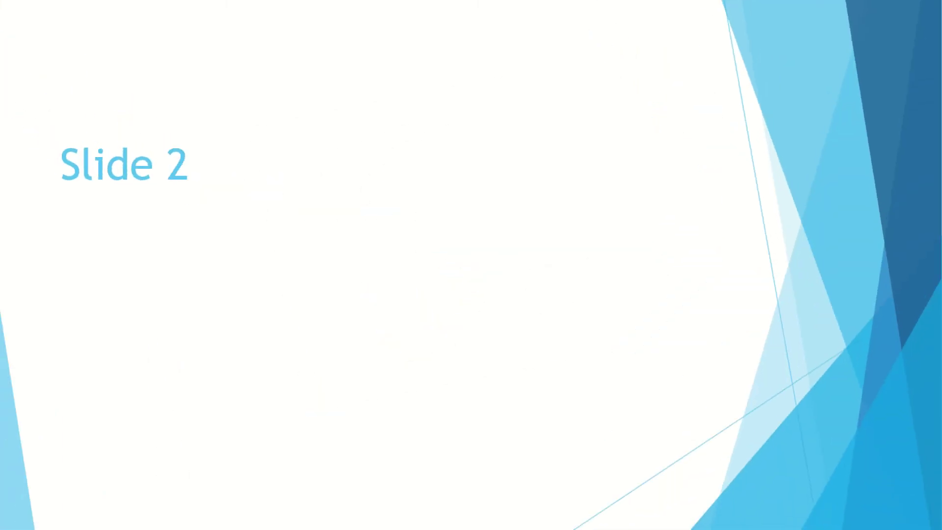
key("space")
key("space")
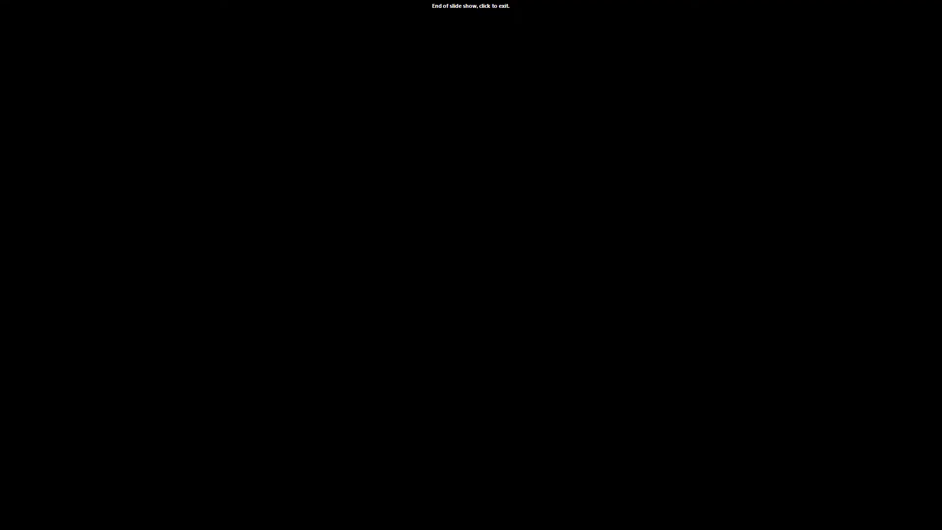
key("space")
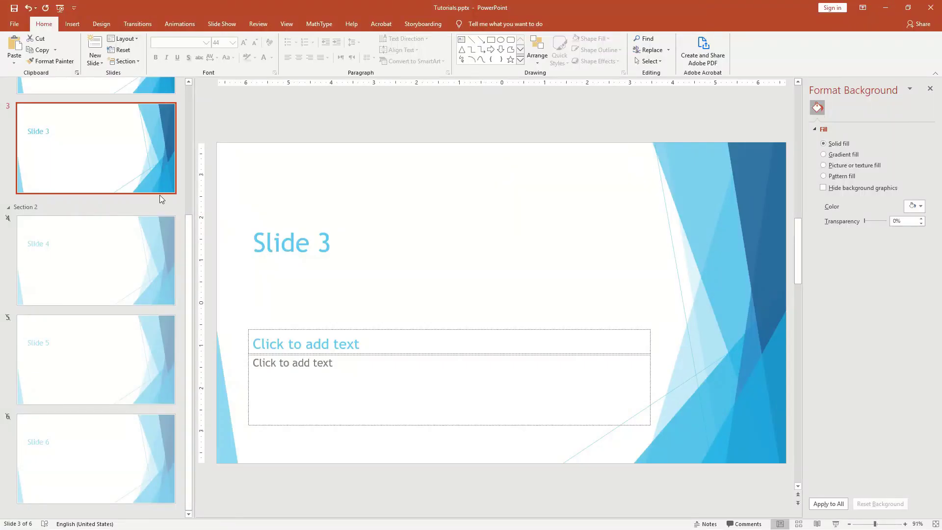
Step: Select Section 2 from its header, showing hidden Slide 4 in the editing view
left_click_drag(190, 232, 191, 74)
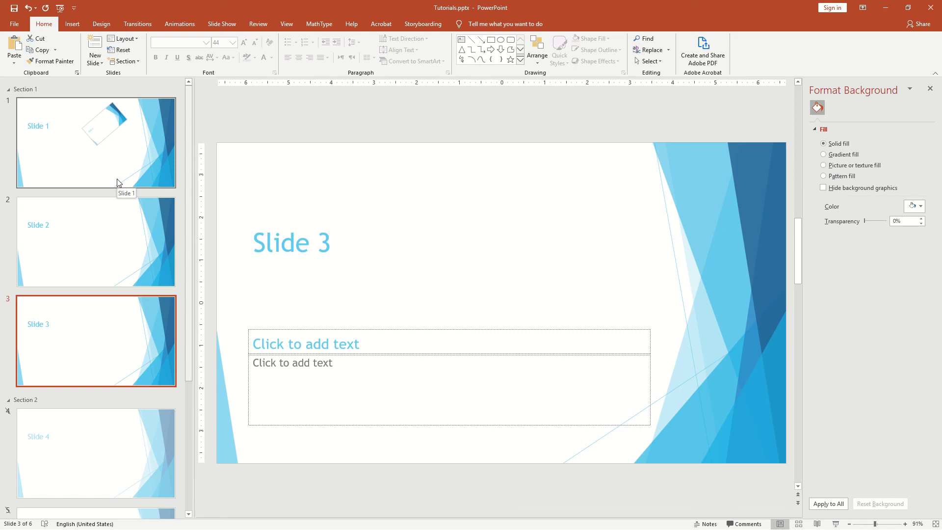
left_click(26, 399)
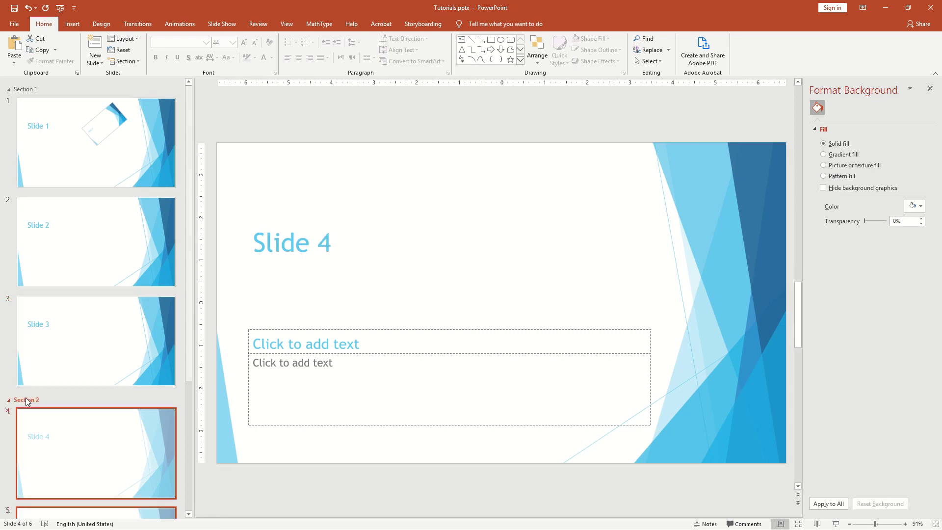